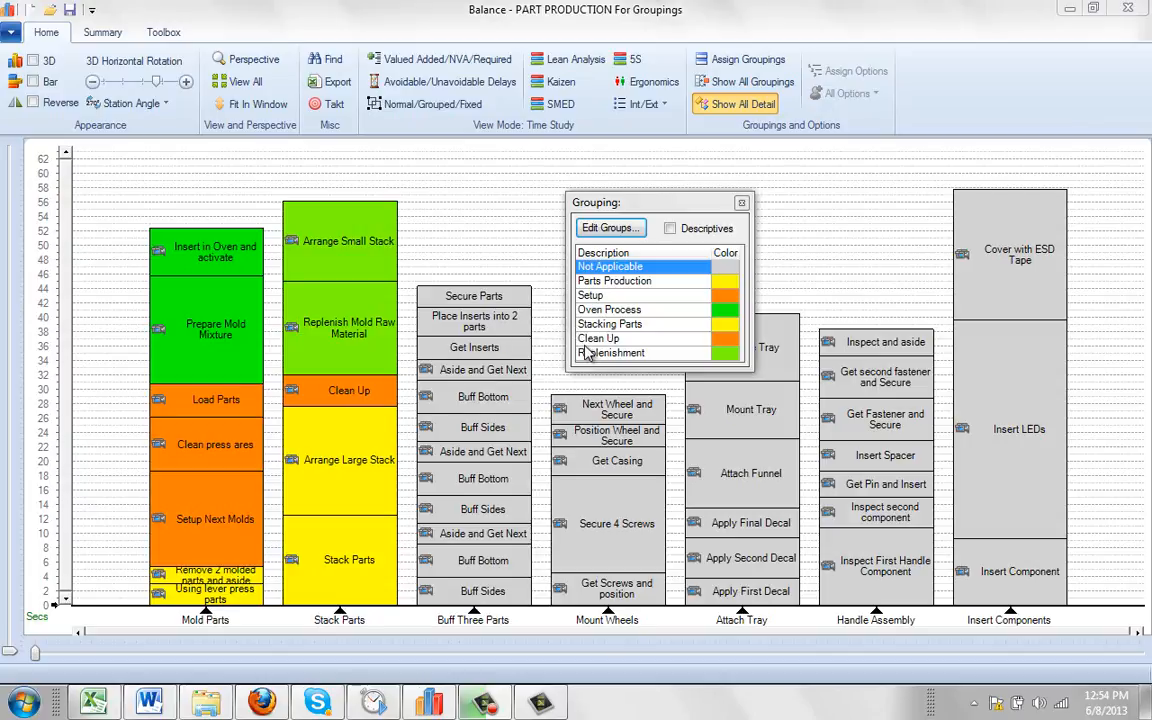
Create a new element group named Parts Prep coloured yellow.
left_click(611, 229)
left_click_drag(535, 213, 739, 205)
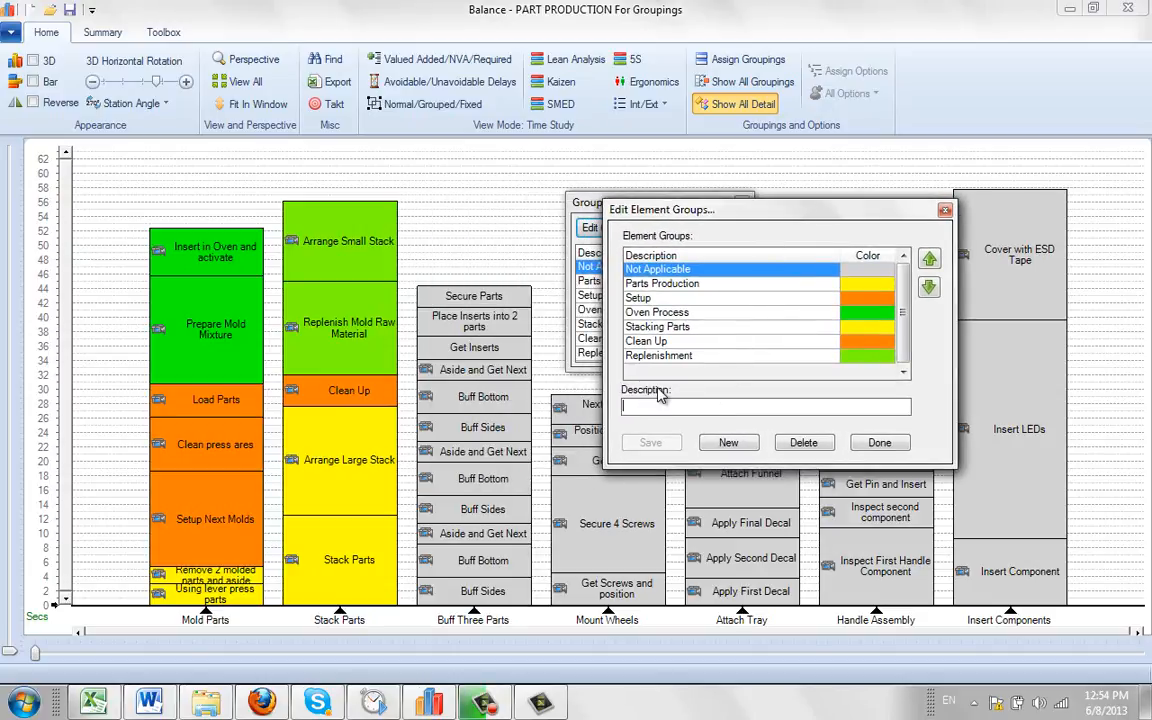
type("Parts Prep")
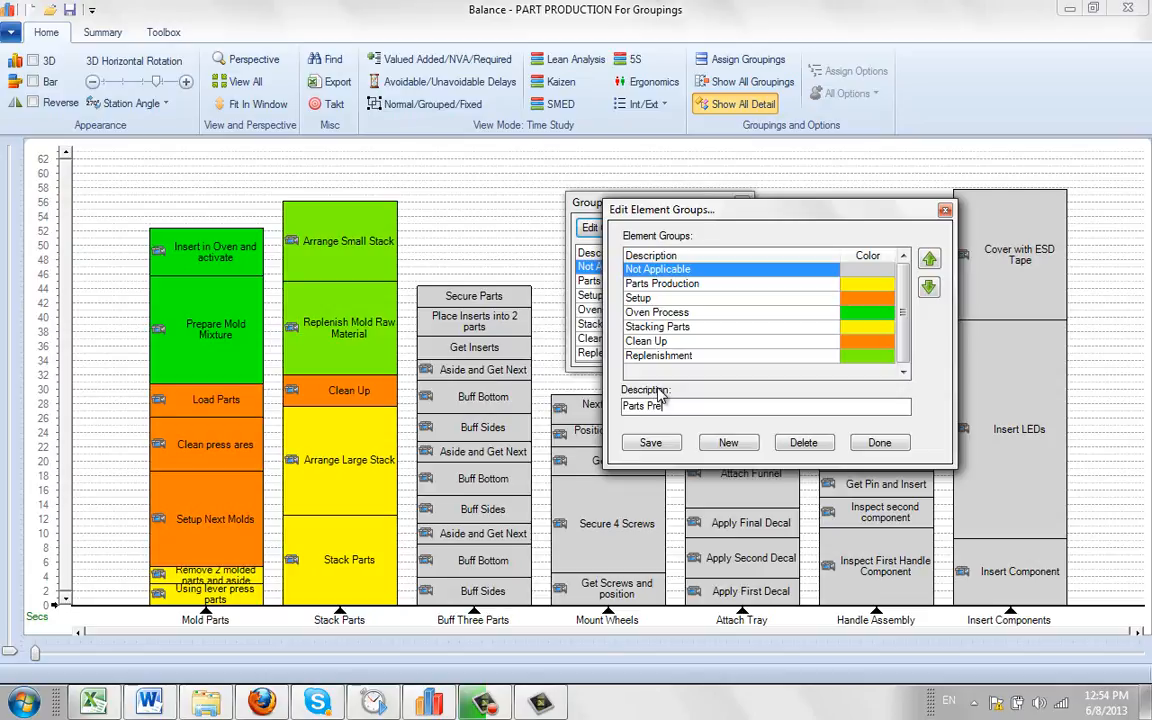
left_click(668, 446)
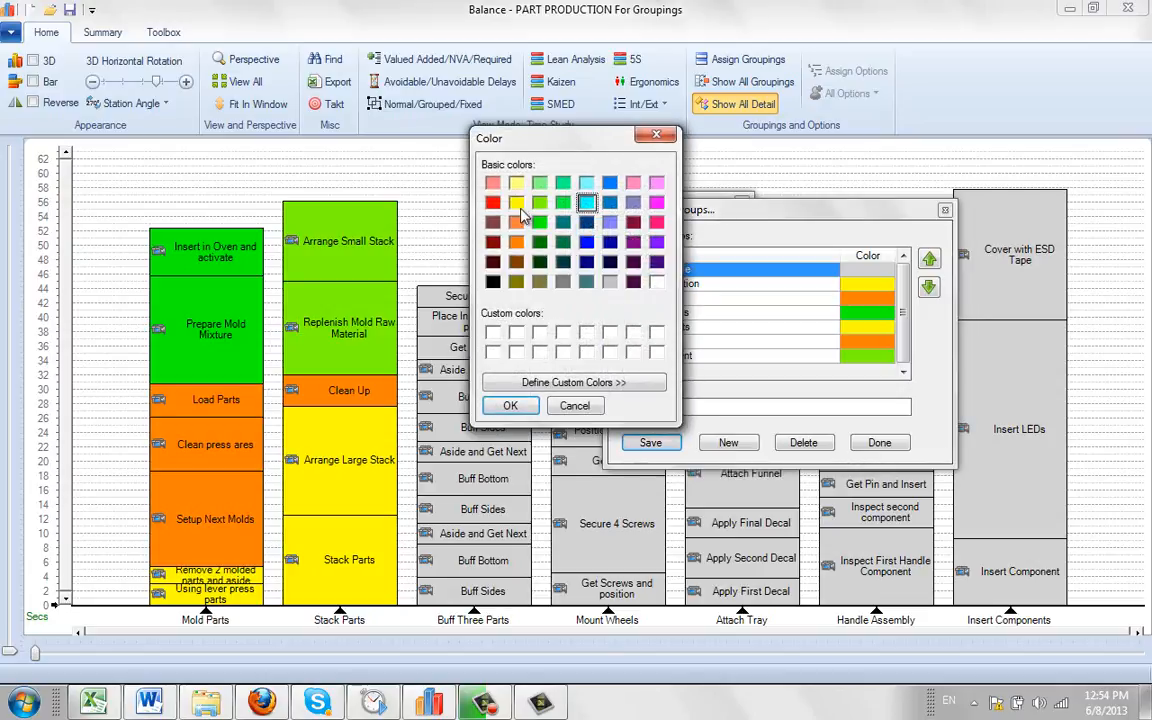
left_click(510, 405)
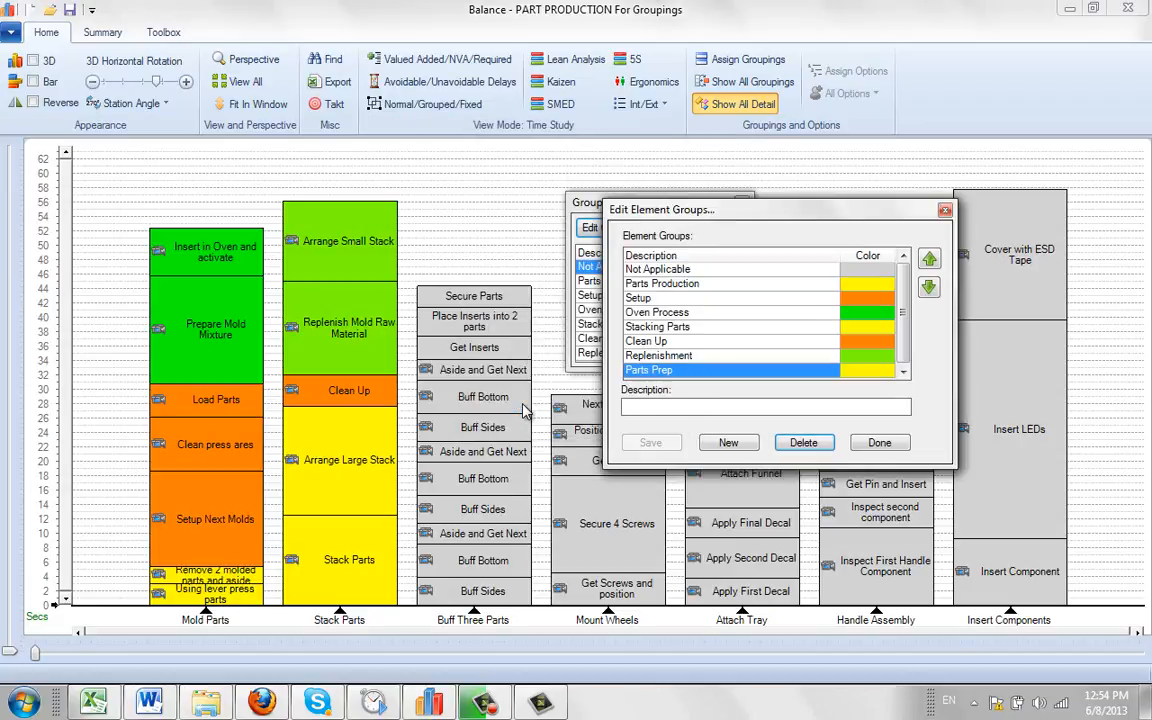
Add a second group, Mounted Parts, coloured cyan, and finish editing groups.
left_click(639, 407)
type("Mounted Parts")
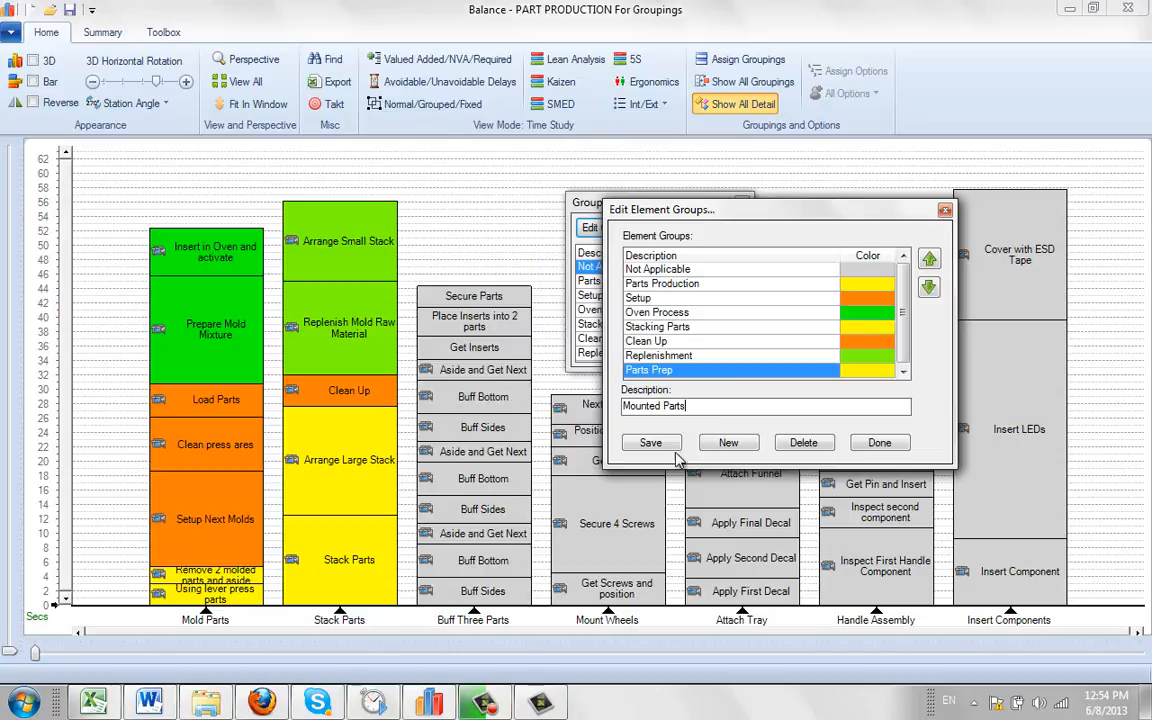
left_click(668, 445)
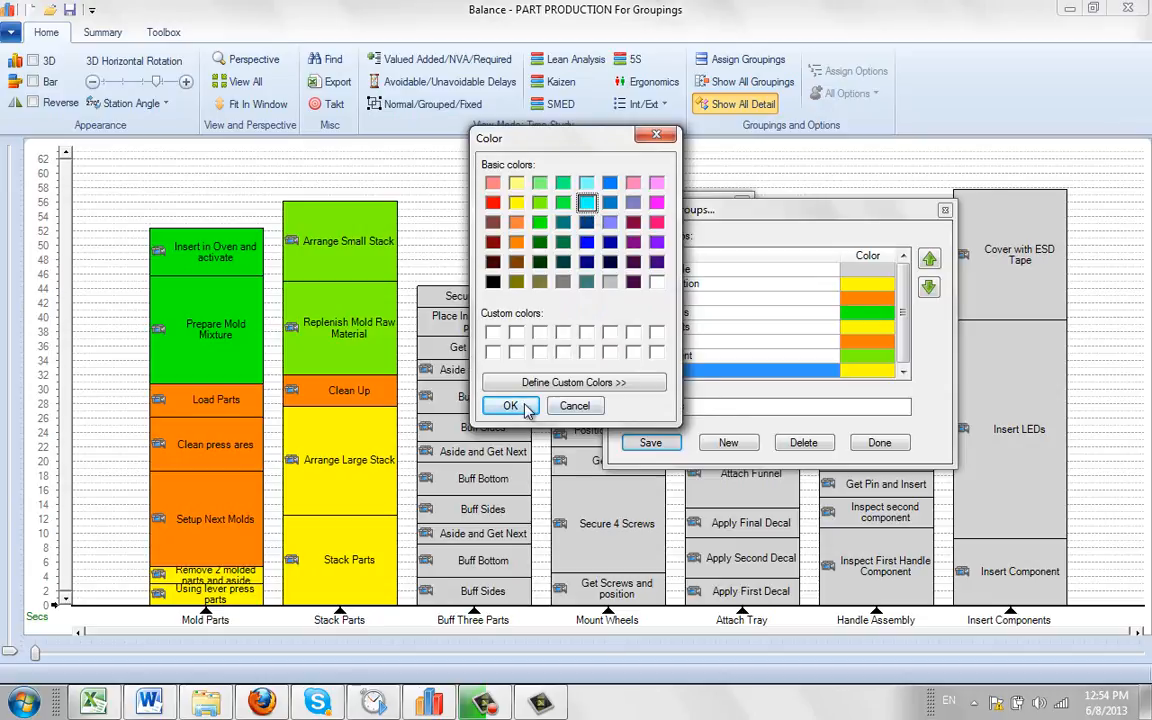
left_click(510, 405)
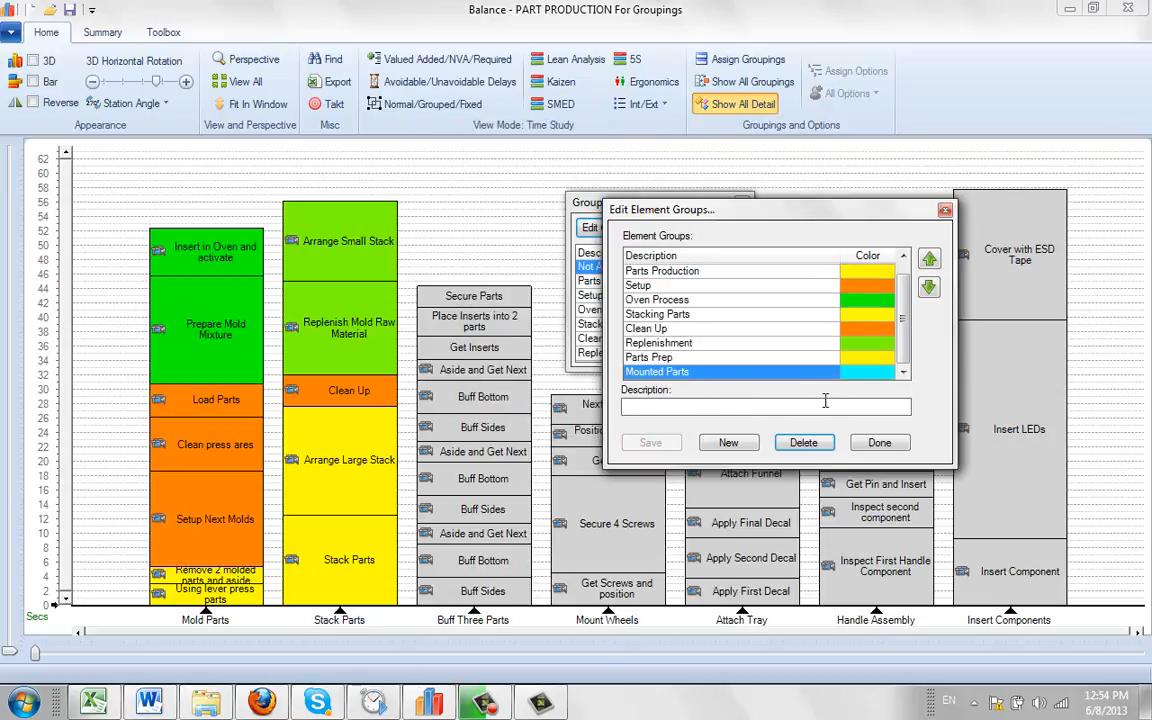
left_click(882, 444)
Assign Buff Three Parts' lower Buff Sides, Buff Bottom and Aside elements to Parts Prep.
left_click_drag(597, 201, 734, 181)
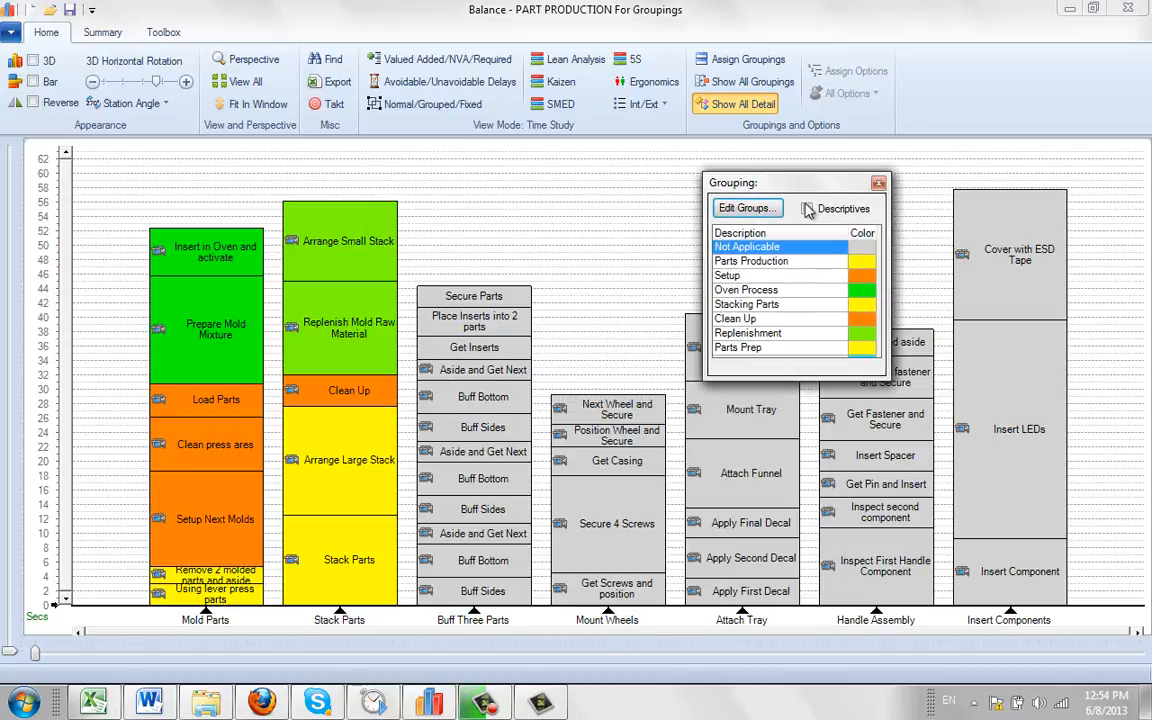
left_click(780, 355)
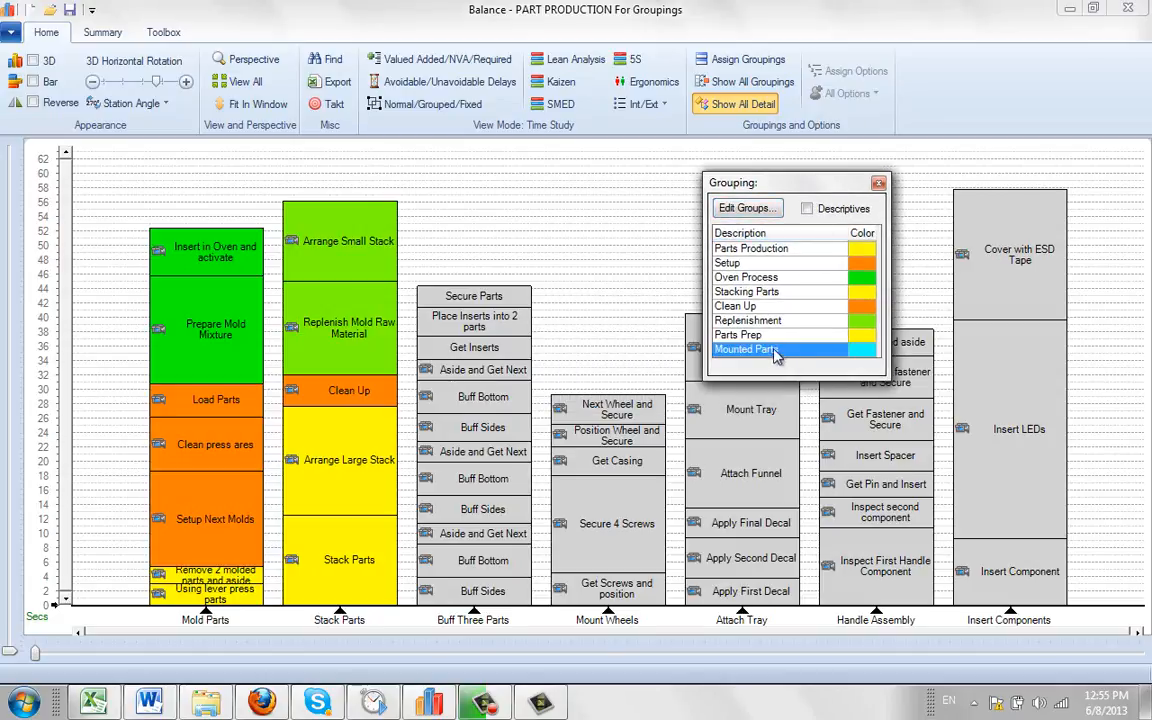
left_click(765, 335)
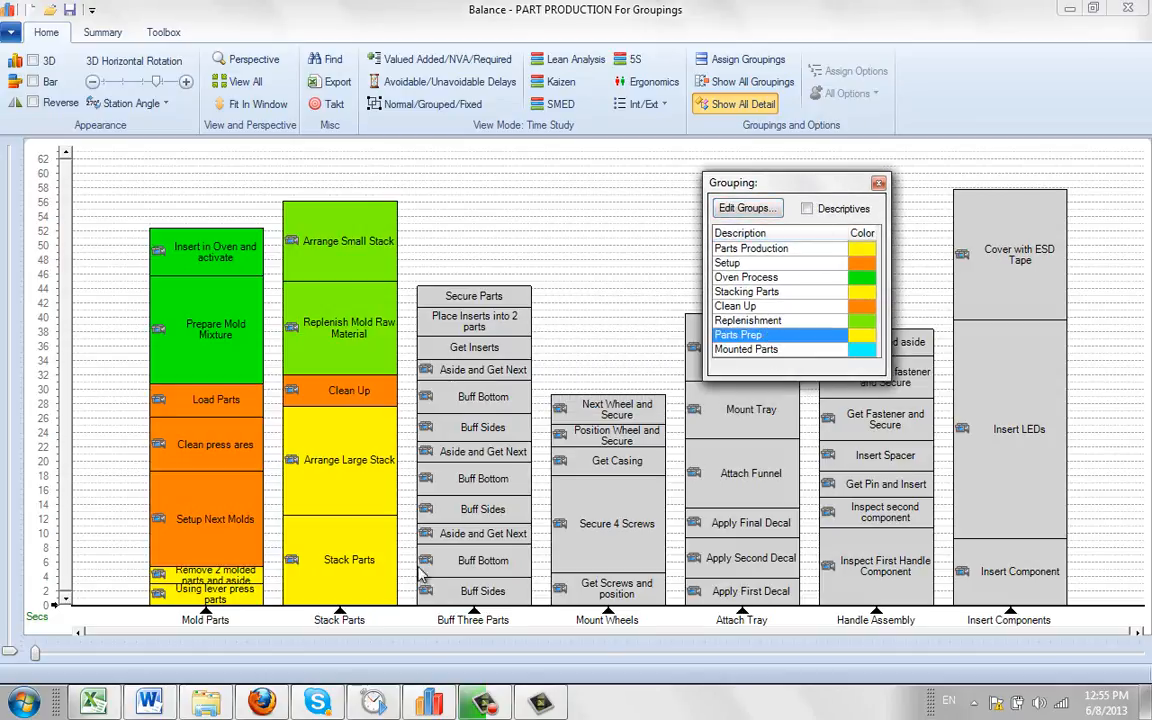
left_click(483, 588)
left_click(484, 563)
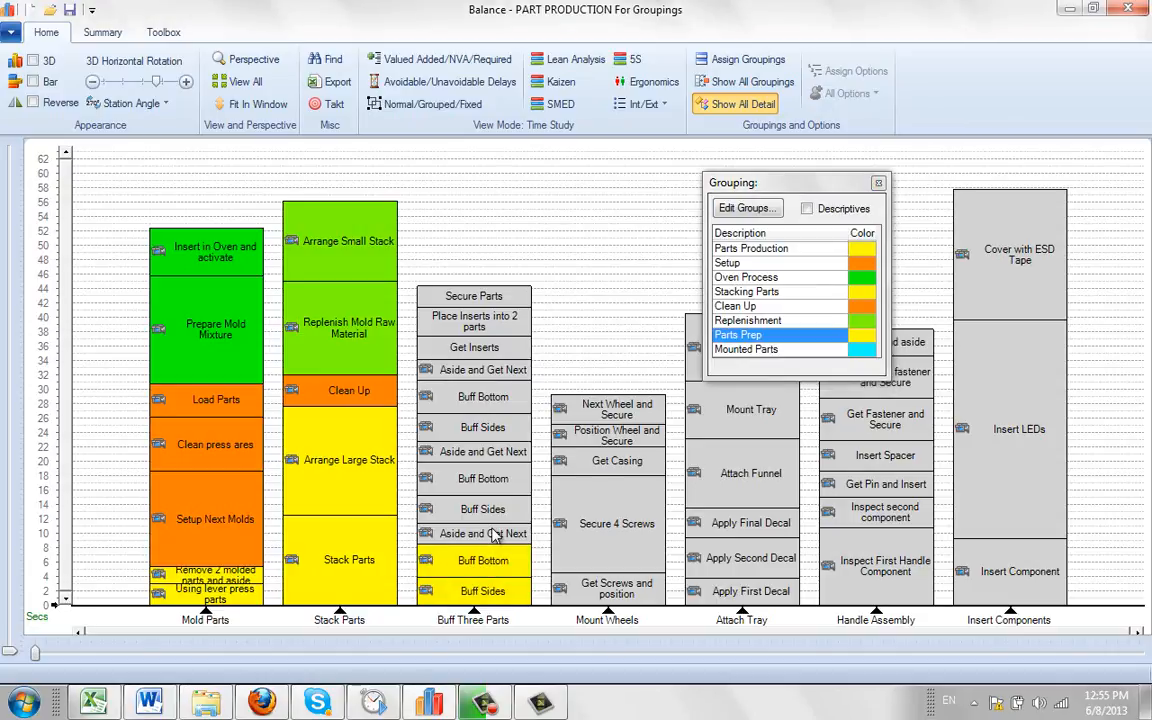
left_click(487, 535)
left_click(488, 510)
left_click(489, 478)
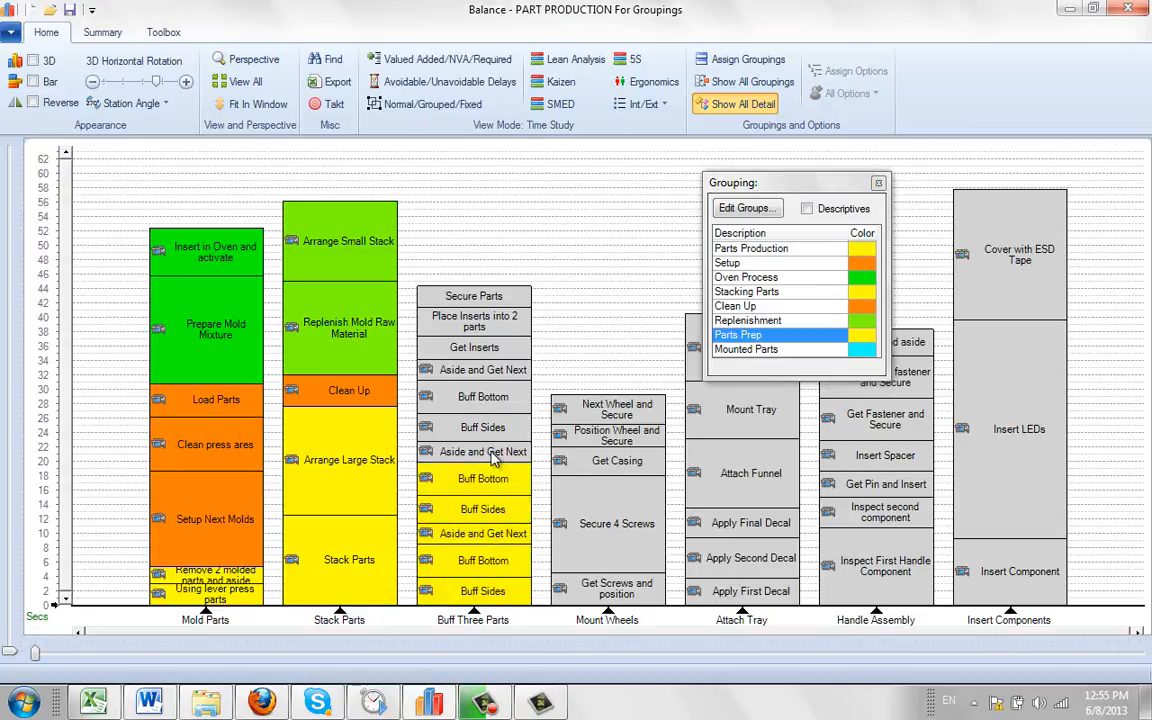
left_click(489, 452)
left_click(489, 428)
left_click(489, 398)
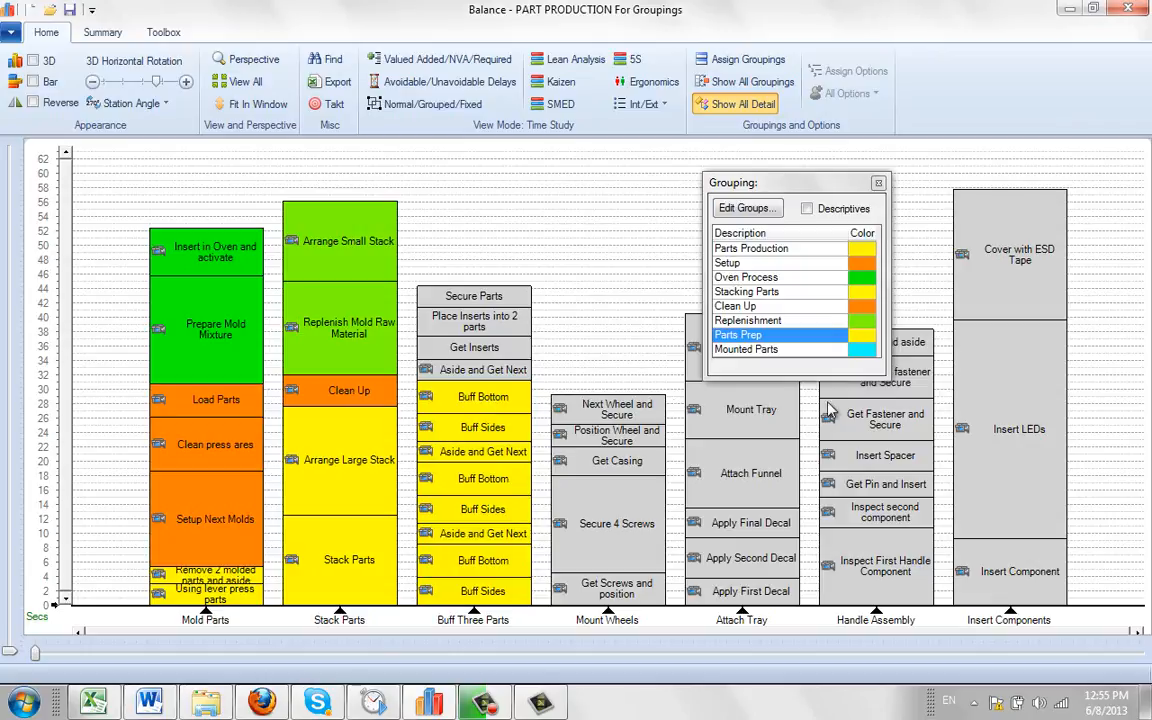
Put Get Inserts, Place Inserts and Secure Parts in Mounted Parts; top Aside into Parts Prep.
left_click(774, 351)
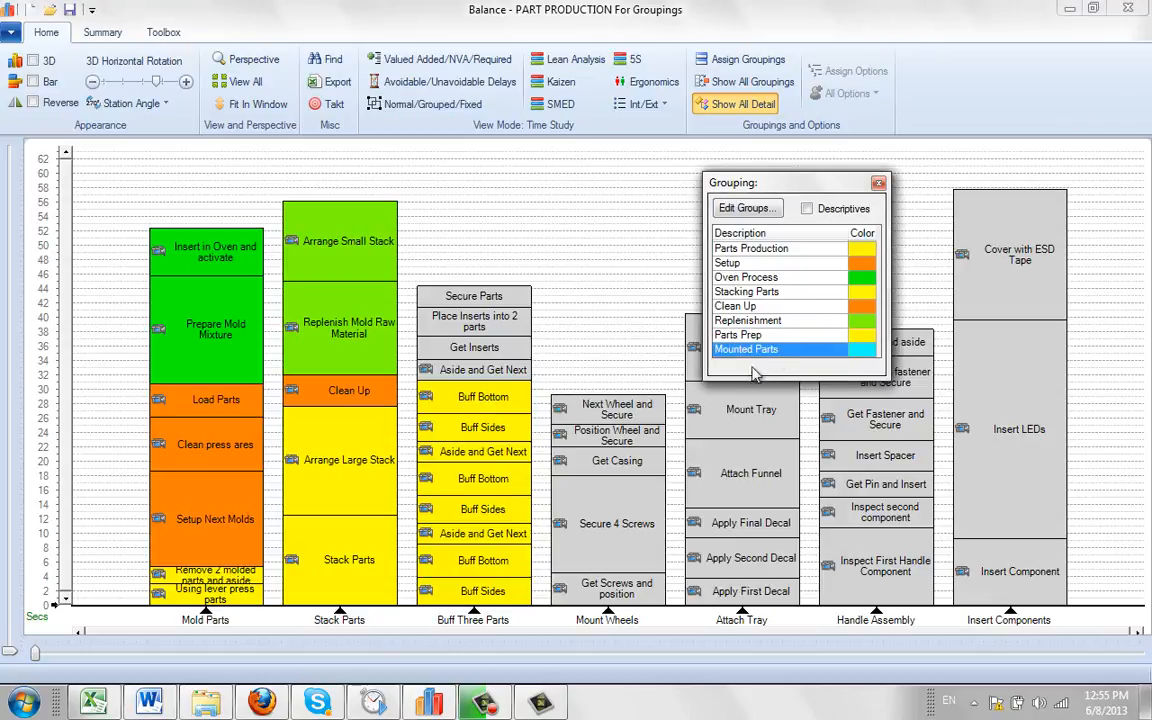
left_click(474, 347)
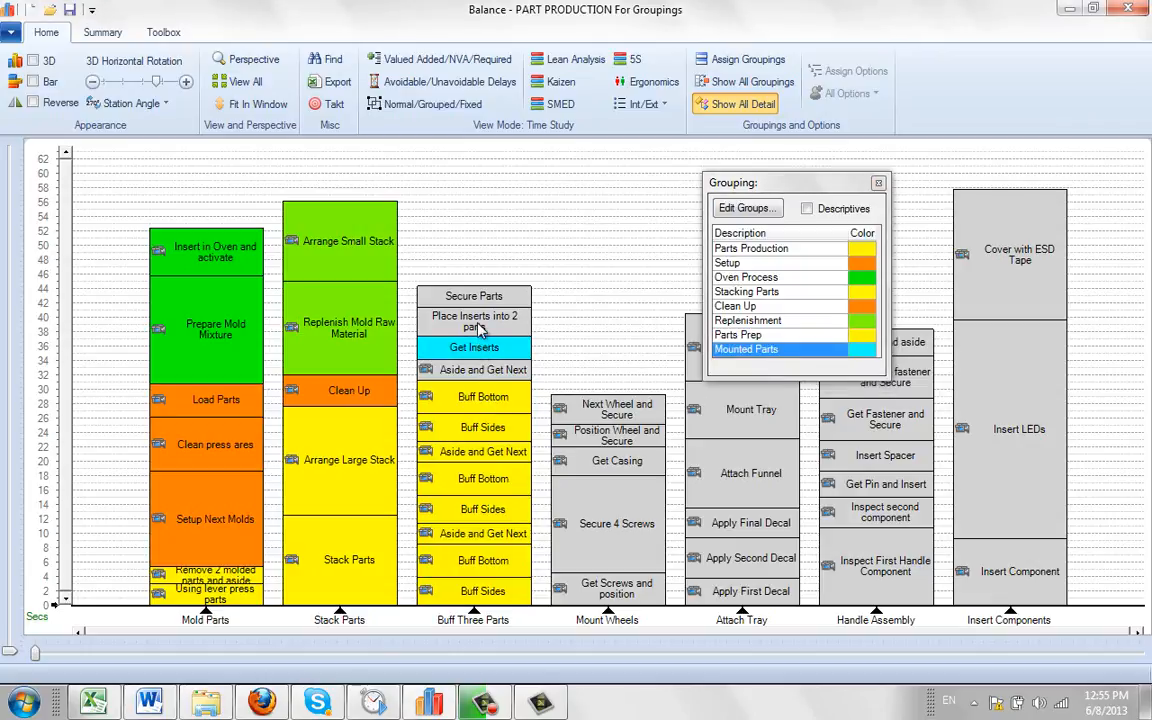
left_click(474, 320)
left_click(474, 297)
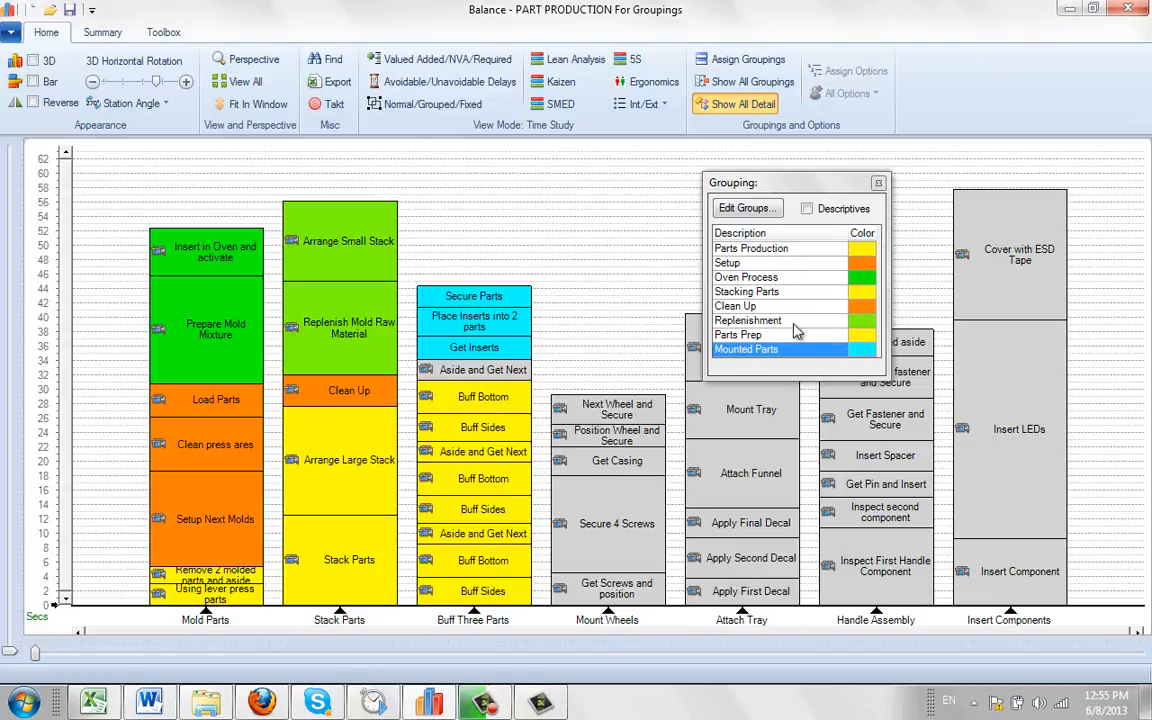
left_click(785, 336)
left_click(478, 371)
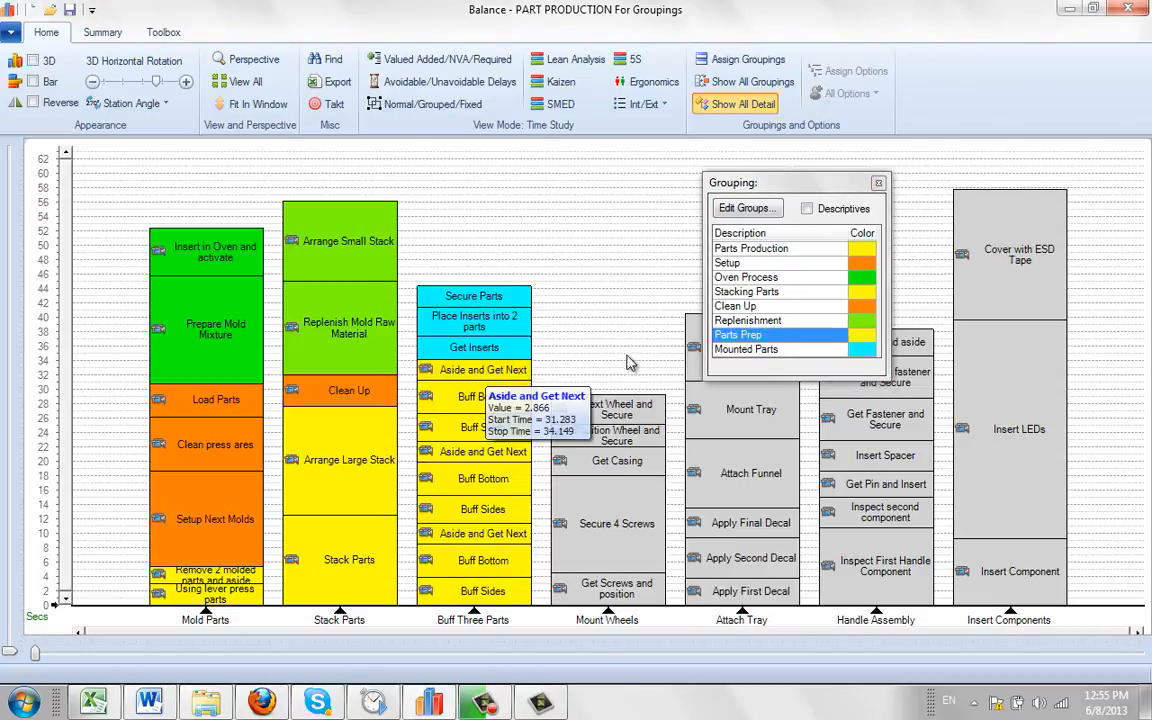
Display all groupings as merged blocks, close the Grouping panel, and bring up Assign Options.
left_click(766, 83)
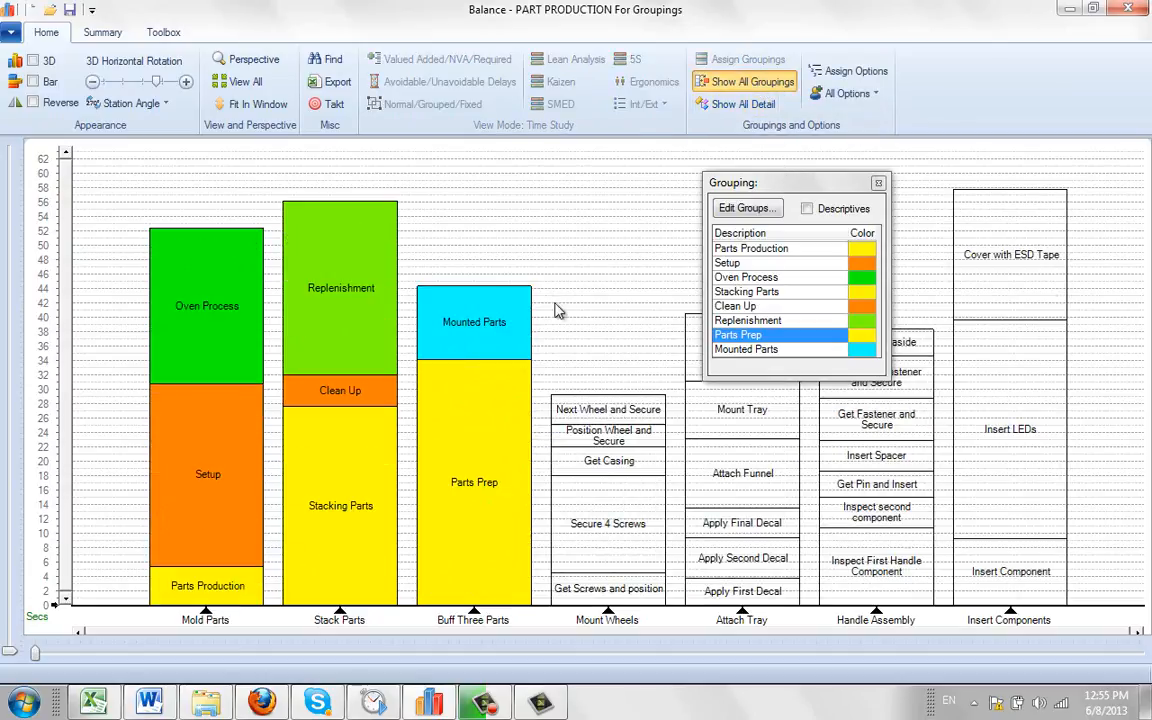
mouse_move(508, 348)
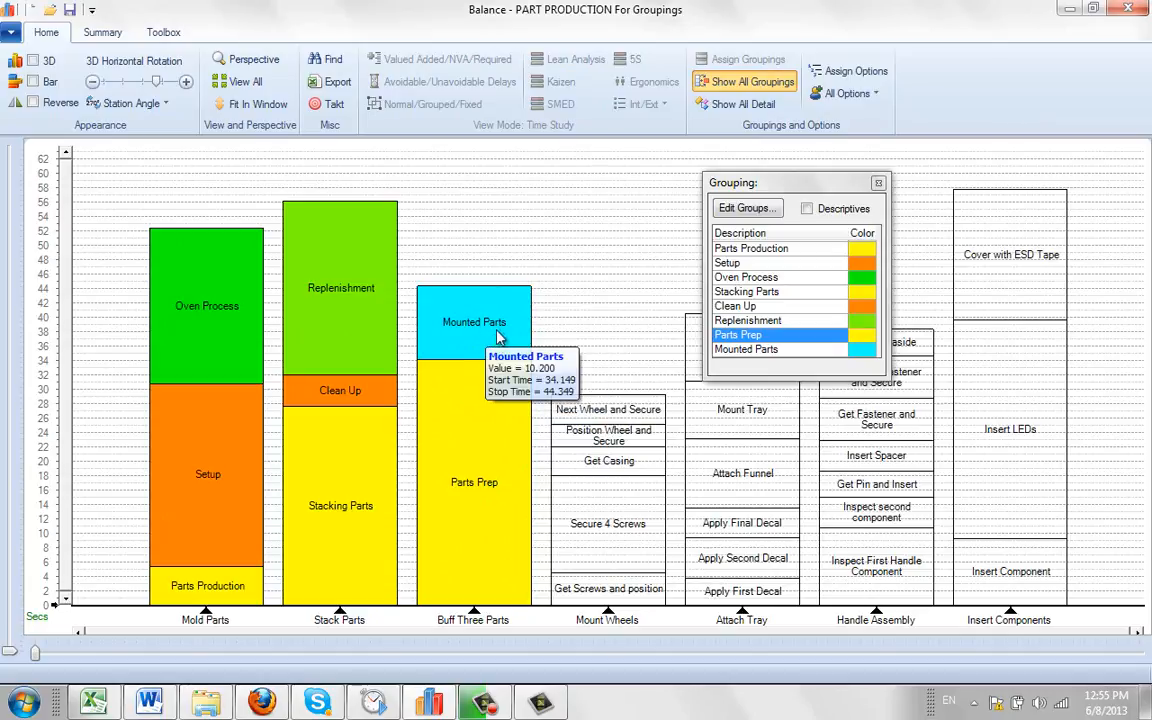
left_click(878, 185)
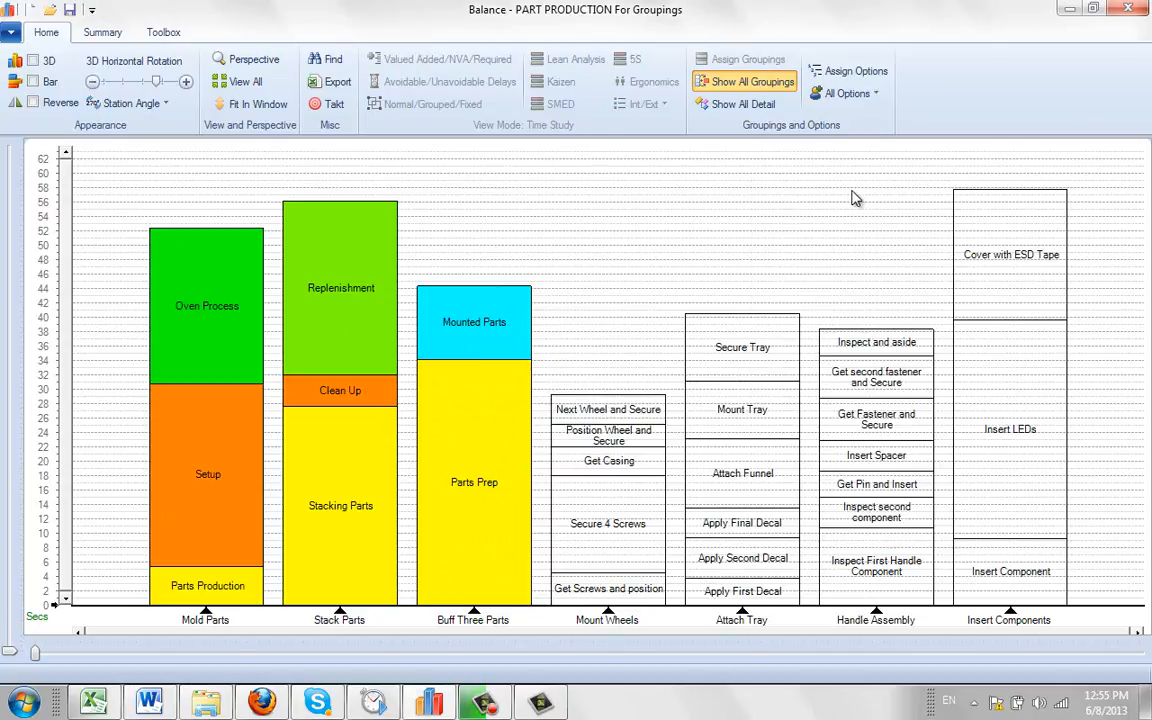
left_click(852, 76)
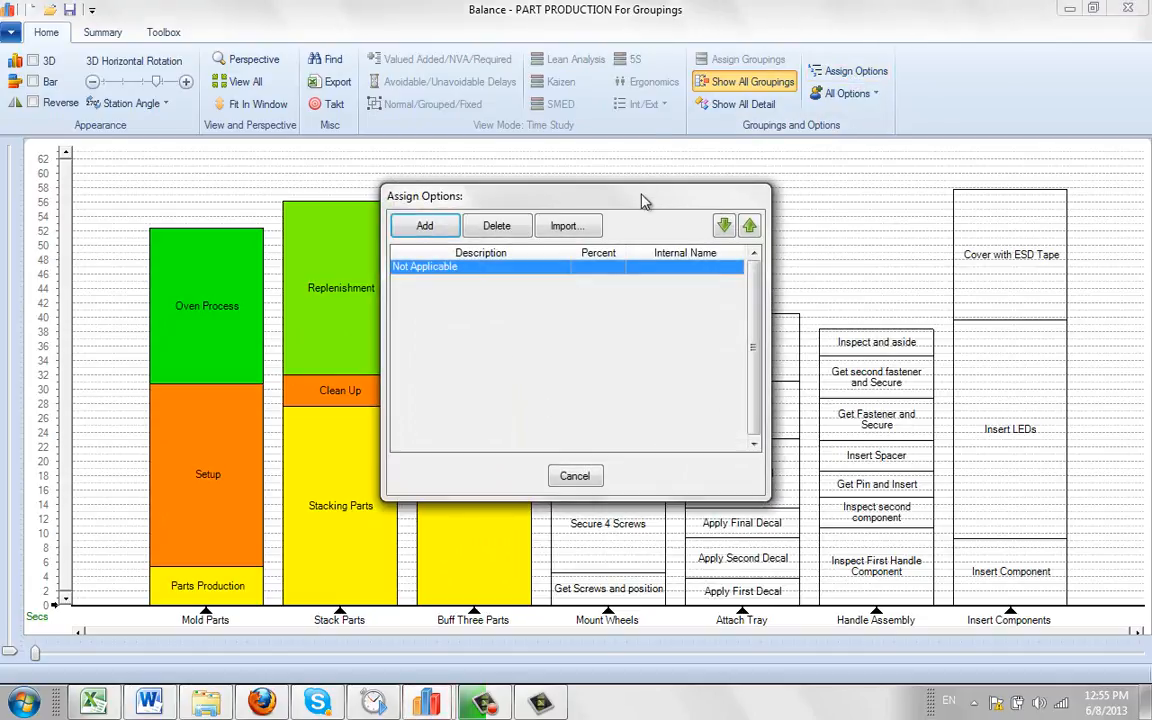
left_click_drag(645, 202, 870, 156)
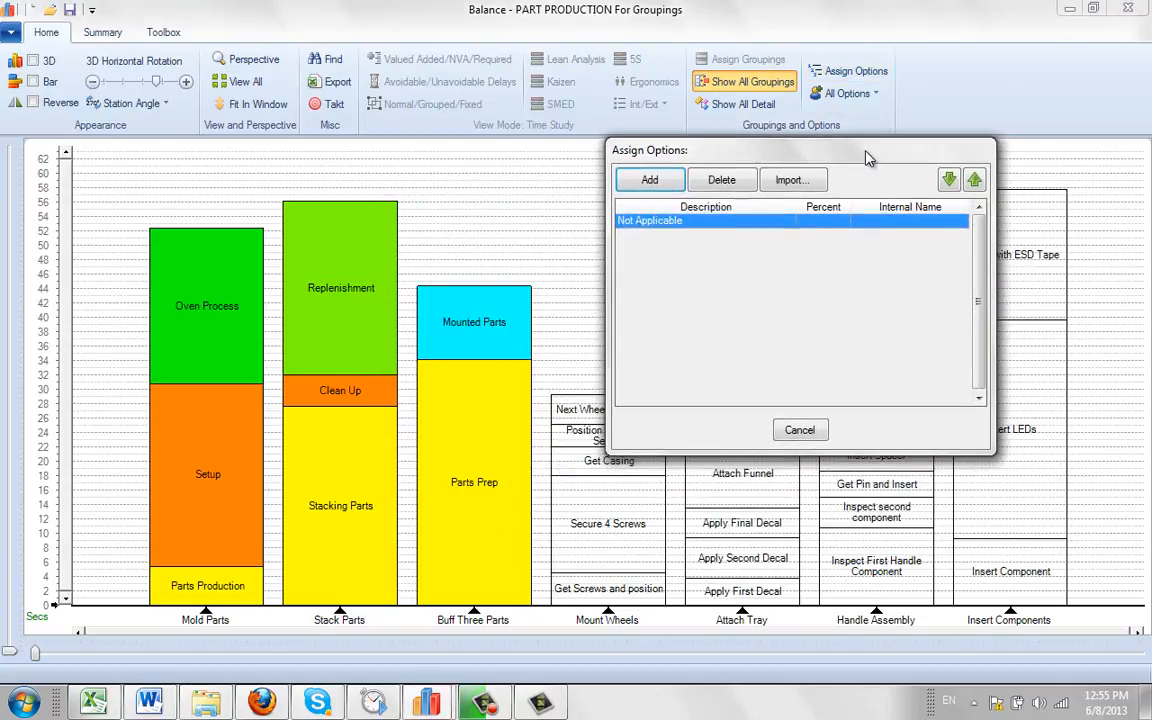
Import the Mounted Parts group as an assignable option.
left_click(802, 182)
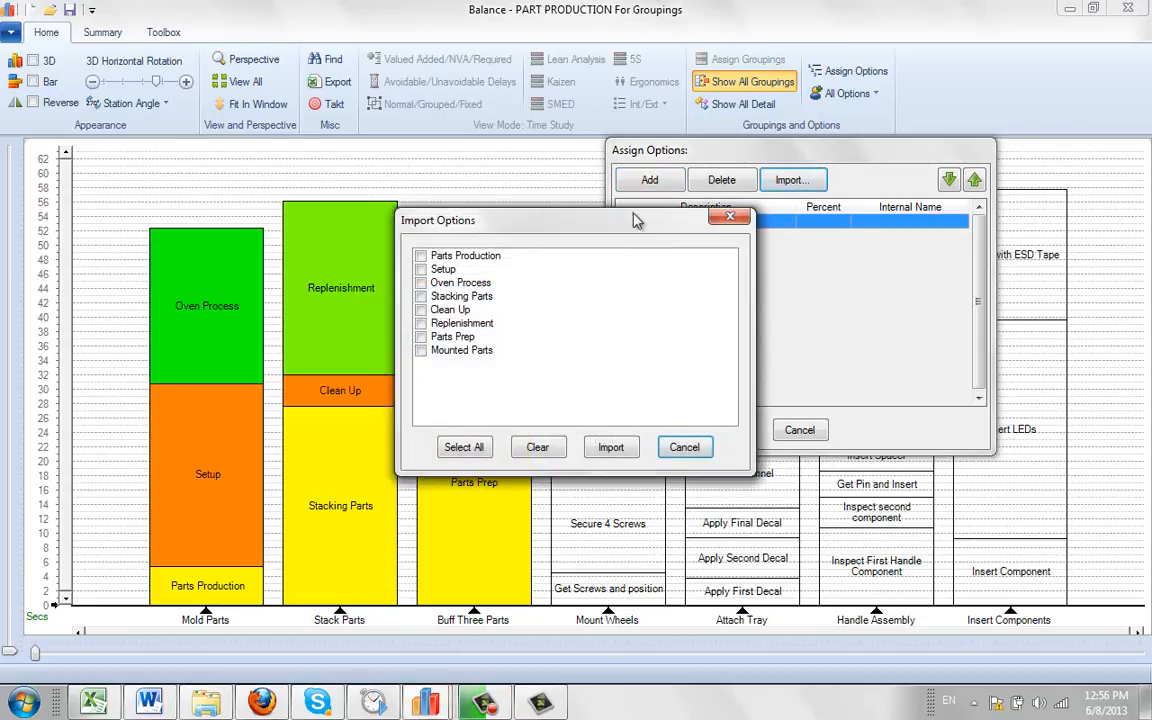
left_click_drag(634, 223, 807, 248)
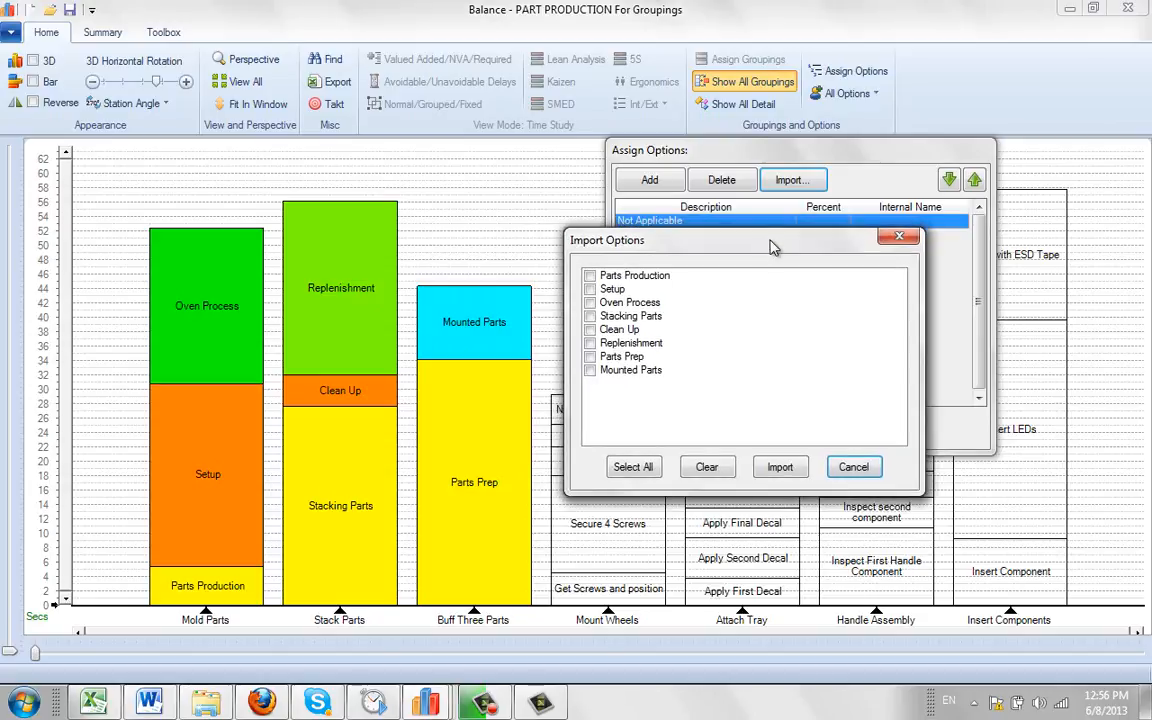
left_click(590, 373)
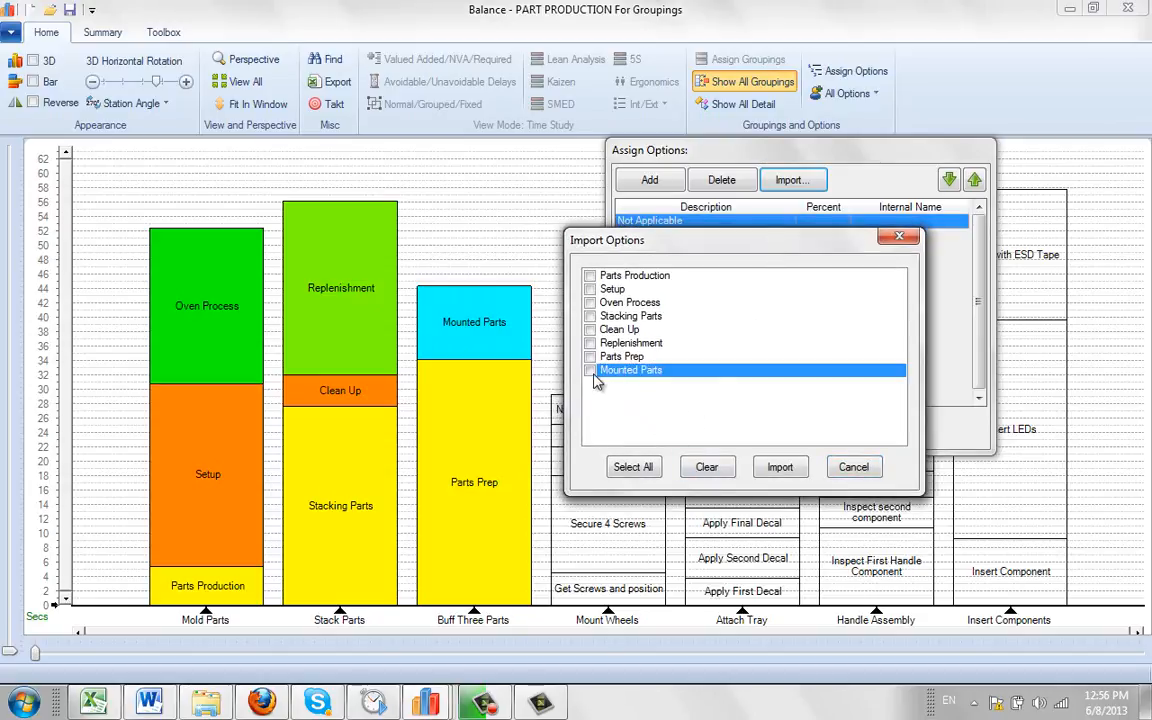
left_click(590, 371)
left_click(780, 467)
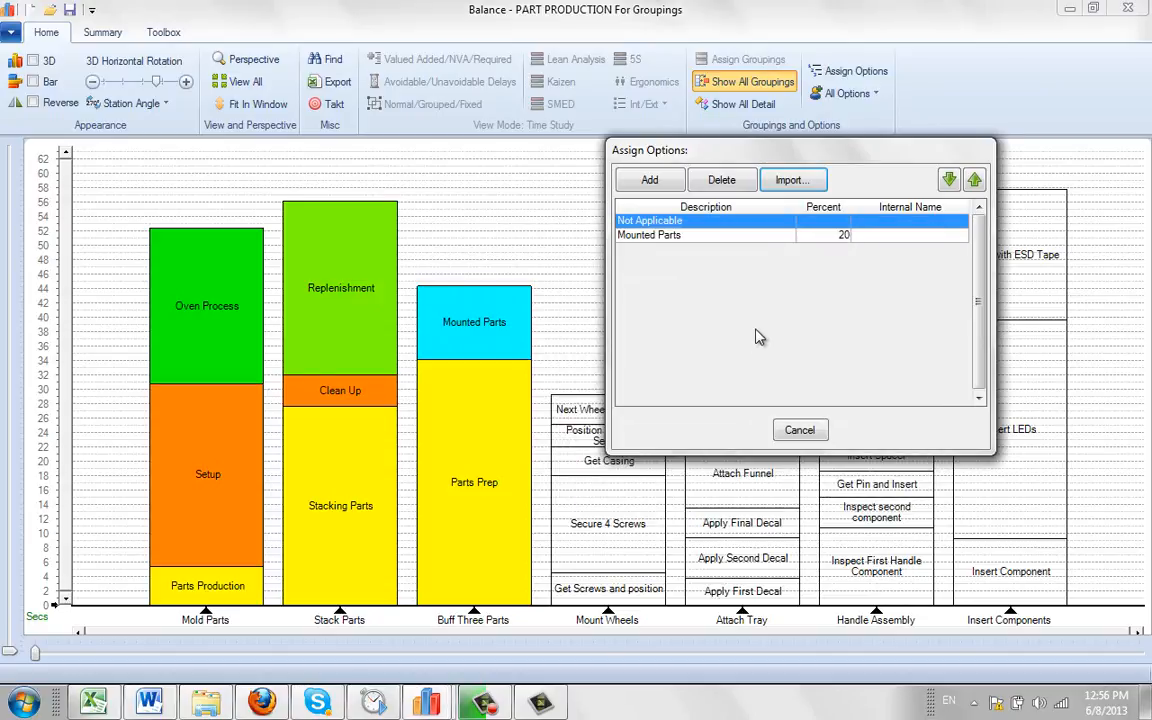
Set the Mounted Parts option to 55 percent and enter its internal part number.
left_click(766, 237)
left_click(843, 236)
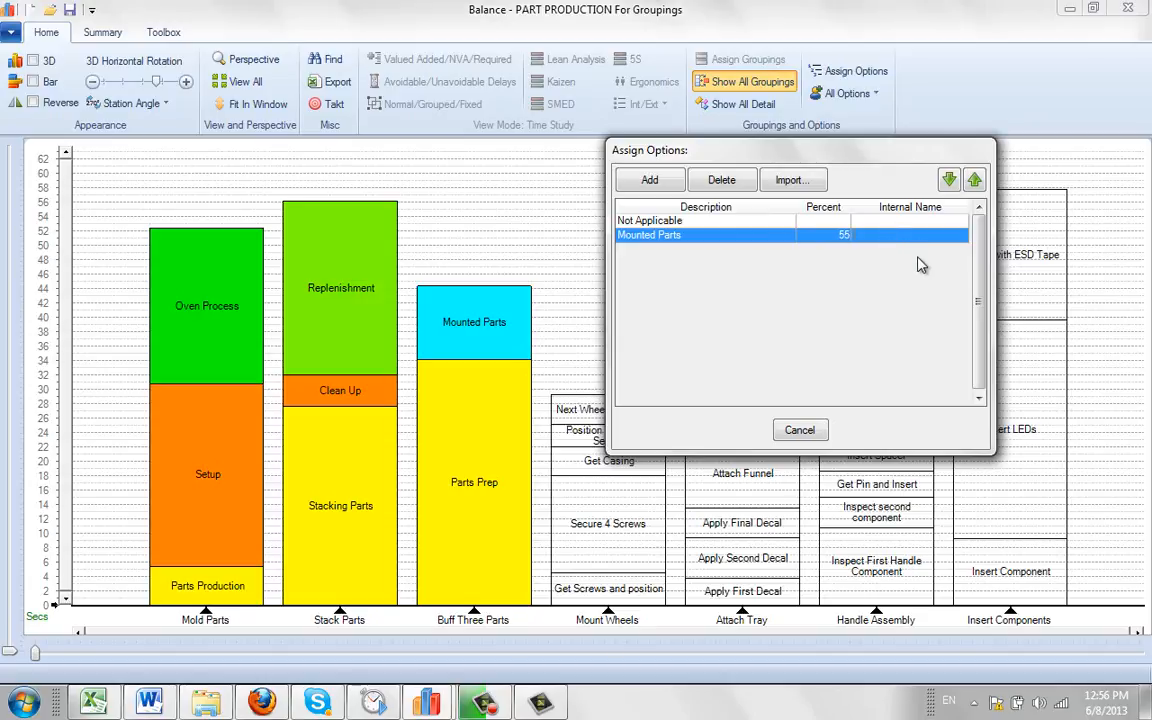
type("5216356-0102")
mouse_move(427, 336)
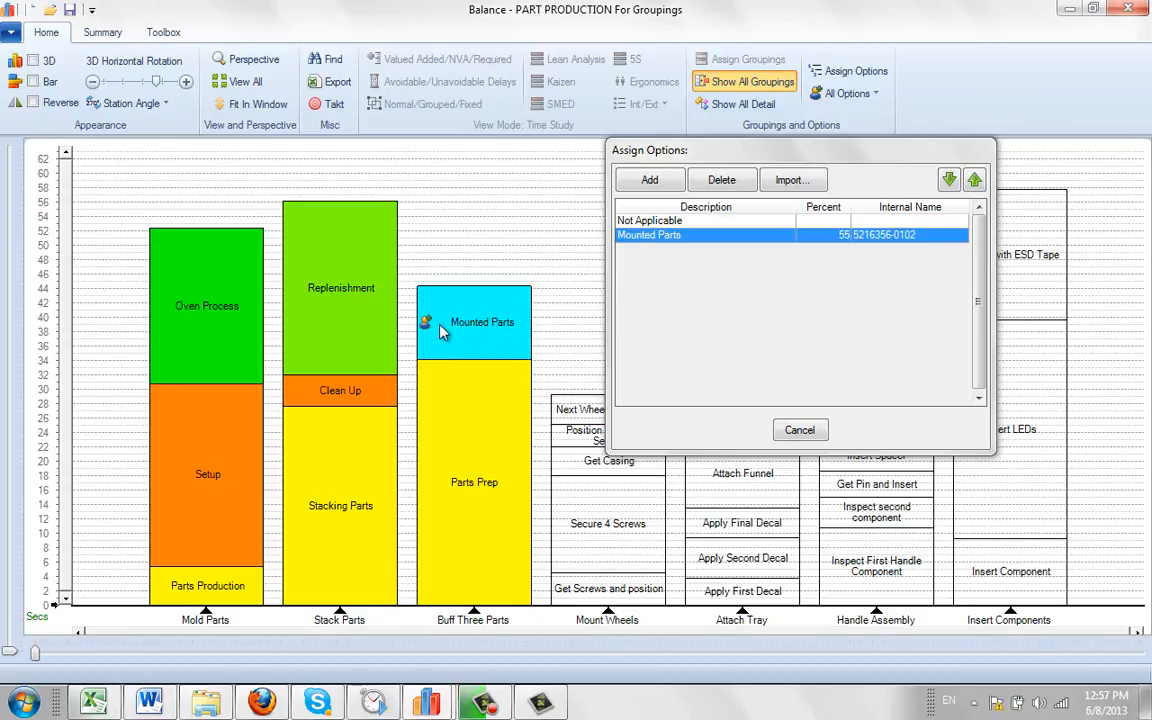
Dismiss Assign Options and expand the All Options filter showing Mounted Parts.
left_click(801, 431)
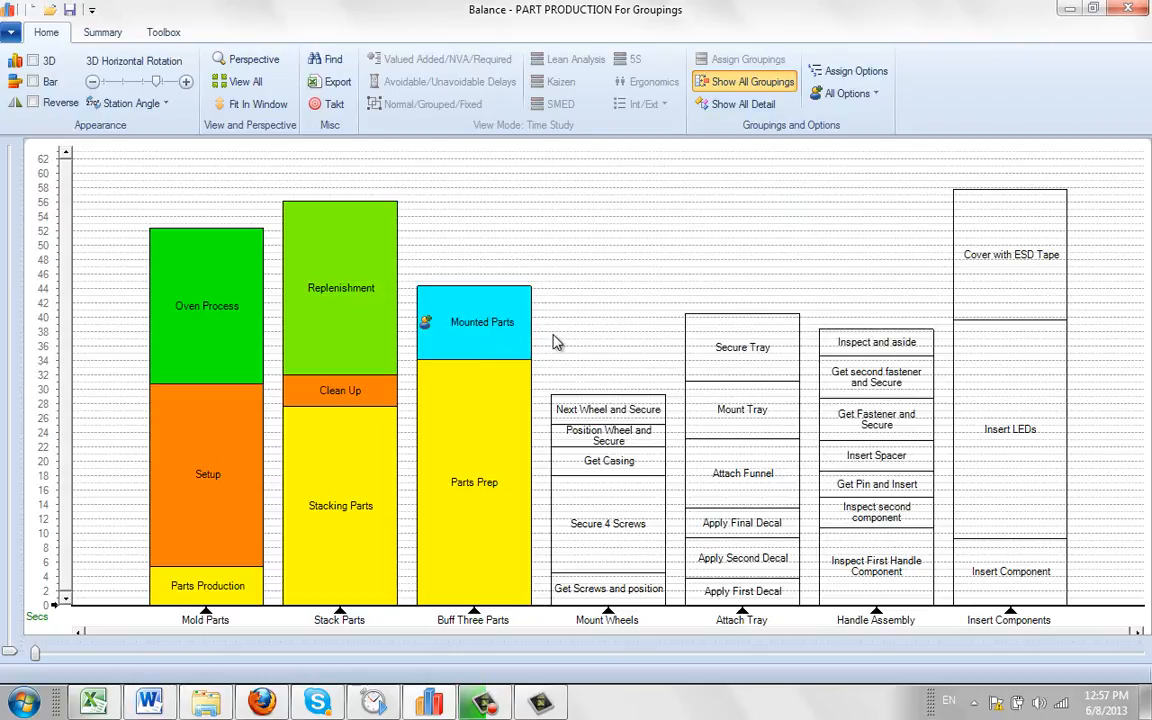
left_click(876, 95)
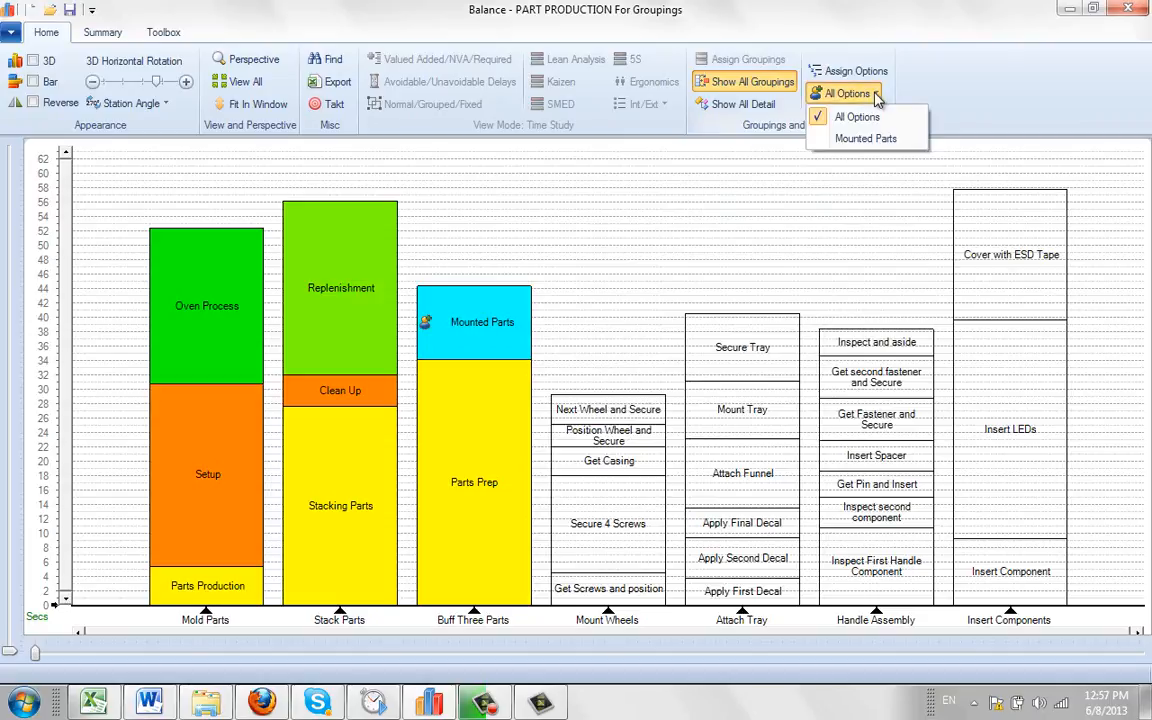